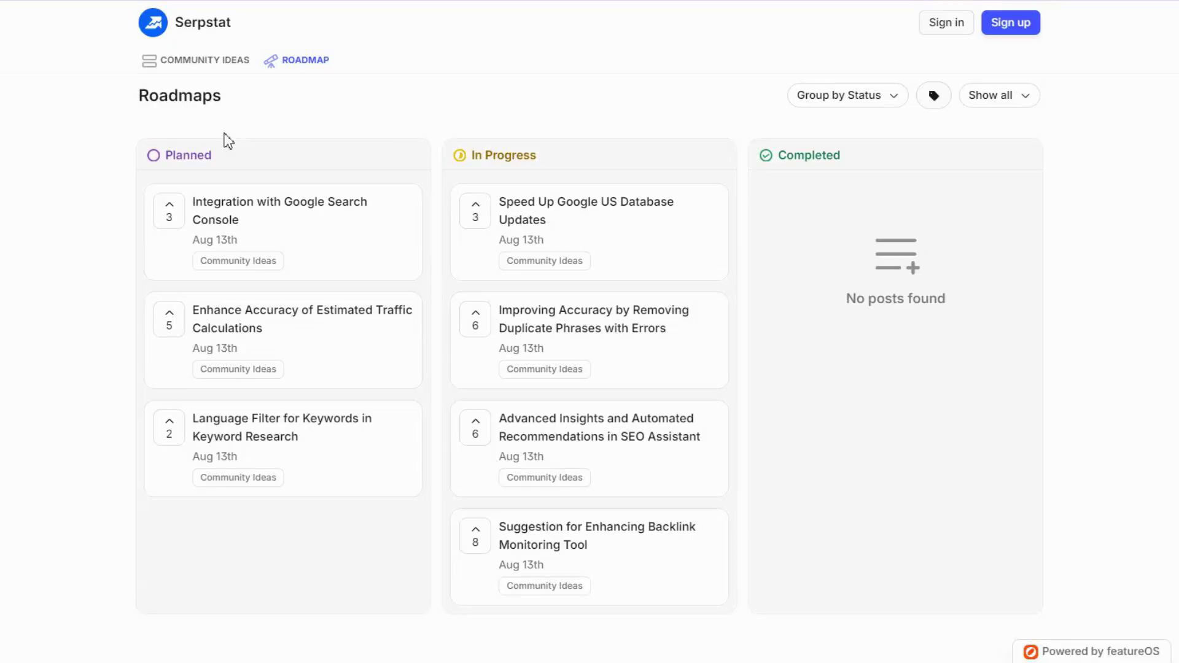
{"action": "scroll", "coordinate": [673, 272], "scroll_direction": "down", "scroll_amount": 3}
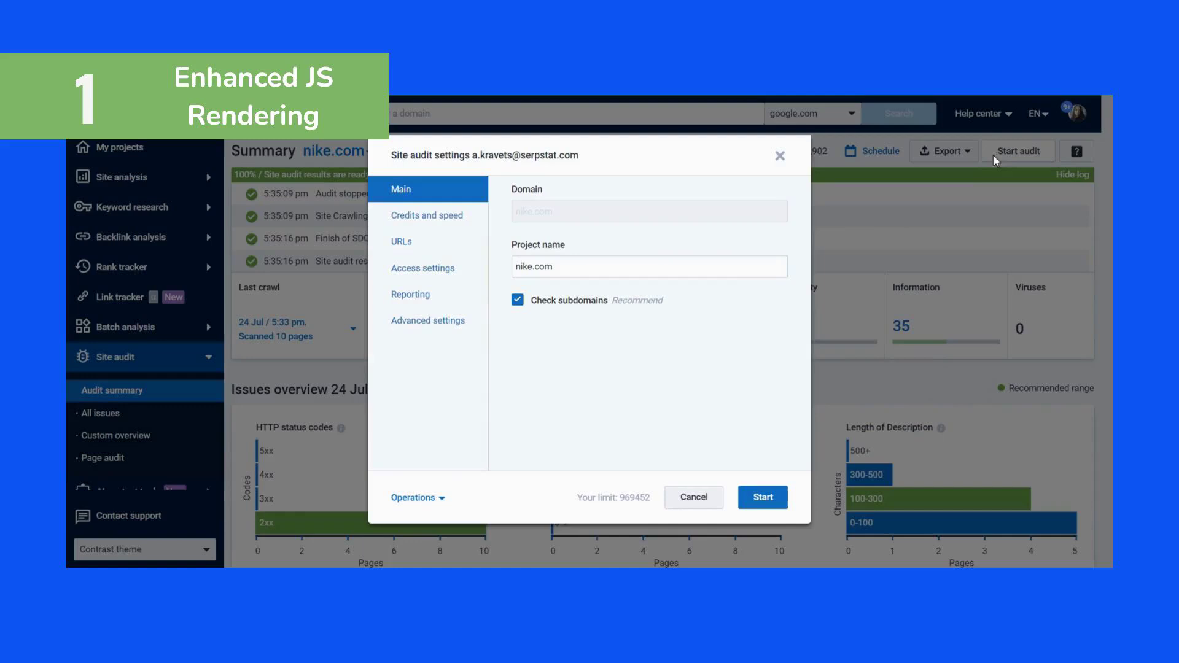
Step: Start the nike.com site audit with 'Scan pages on JavaScript' enabled under URLs
{"action": "left_click", "coordinate": [427, 245]}
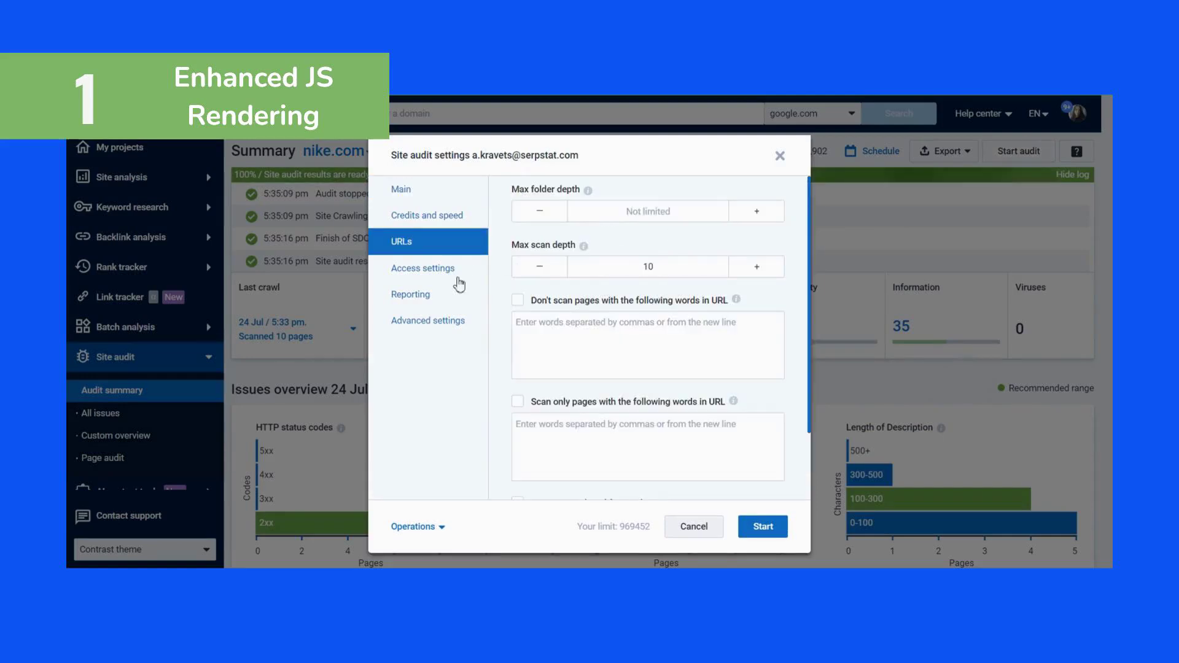
{"action": "scroll", "coordinate": [504, 372], "scroll_direction": "down", "scroll_amount": 2}
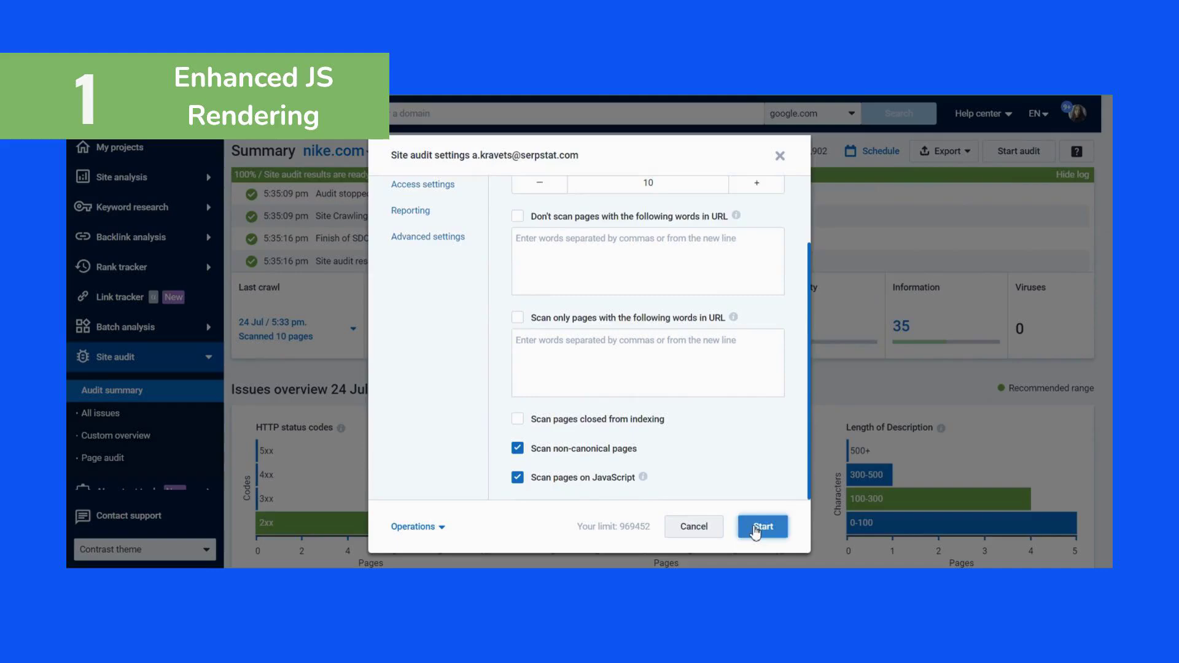
{"action": "left_click", "coordinate": [774, 526]}
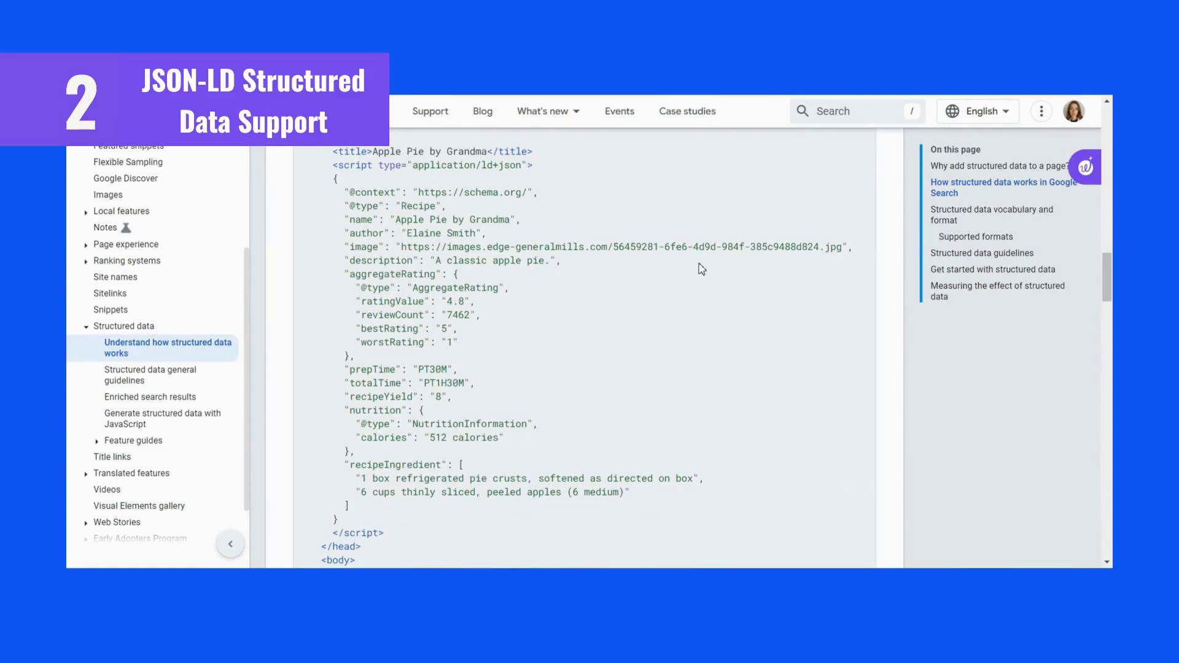
{"action": "scroll", "coordinate": [700, 268], "scroll_direction": "up", "scroll_amount": 2}
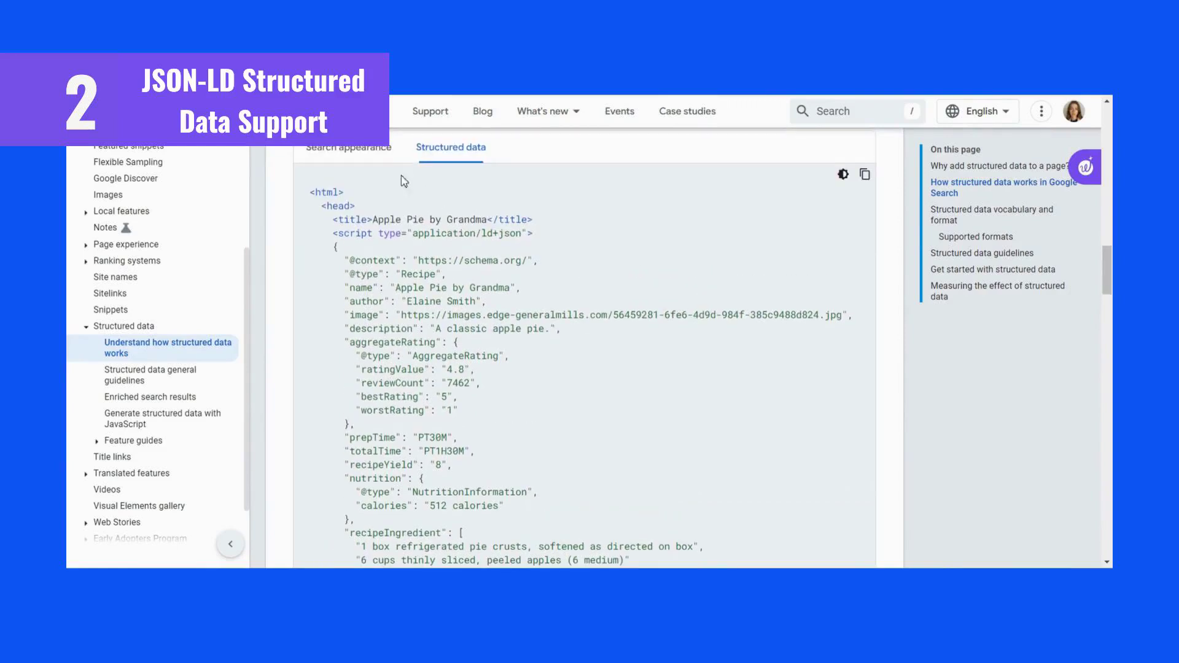
Step: Switch the JSON-LD recipe example to its Search appearance rich-result preview
{"action": "left_click", "coordinate": [384, 163]}
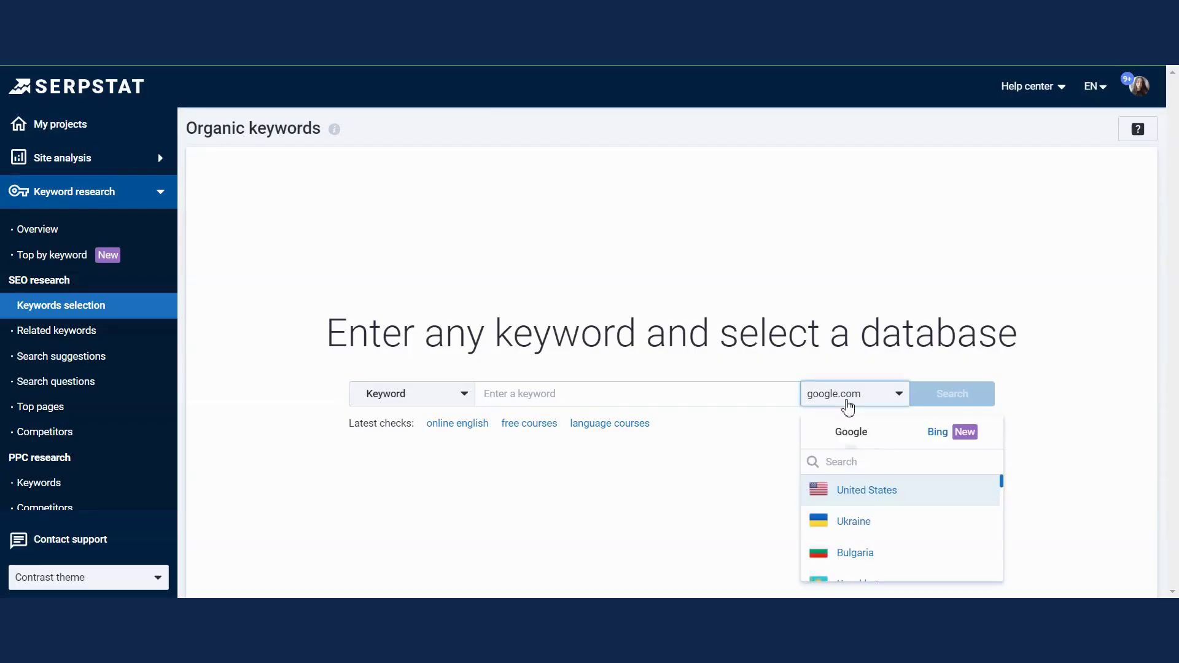
Step: Search a keyword in the google.com.ua database
{"action": "left_click", "coordinate": [871, 528]}
{"action": "left_click", "coordinate": [757, 398]}
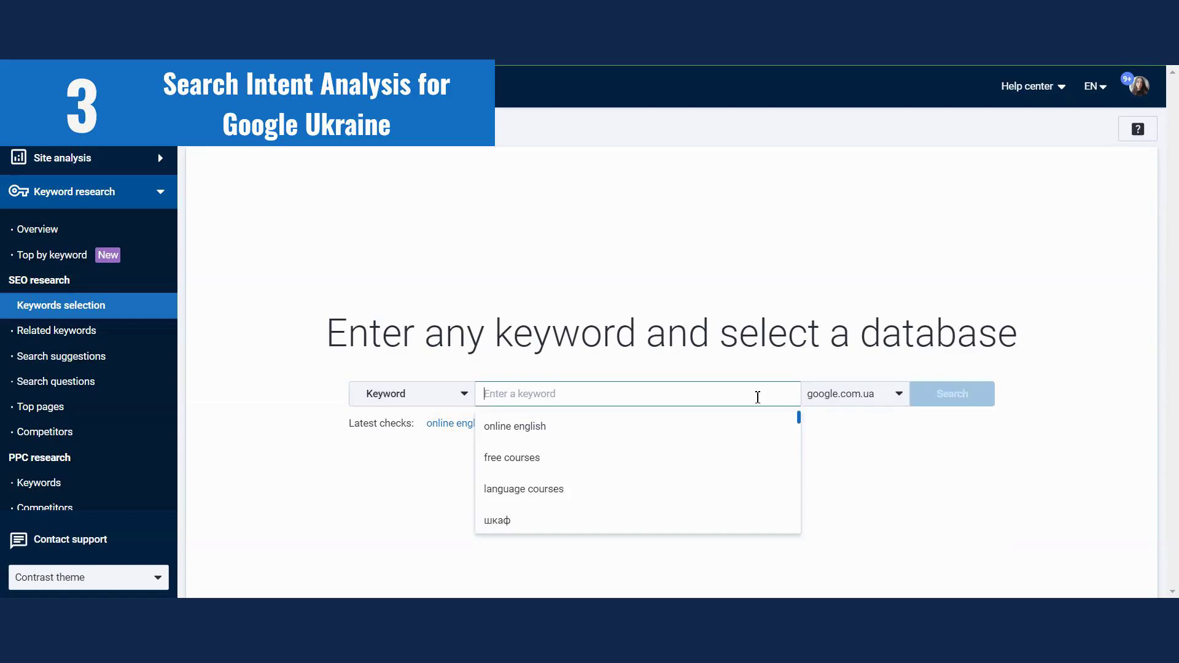
{"action": "type", "text": "online english"}
{"action": "left_click", "coordinate": [936, 400]}
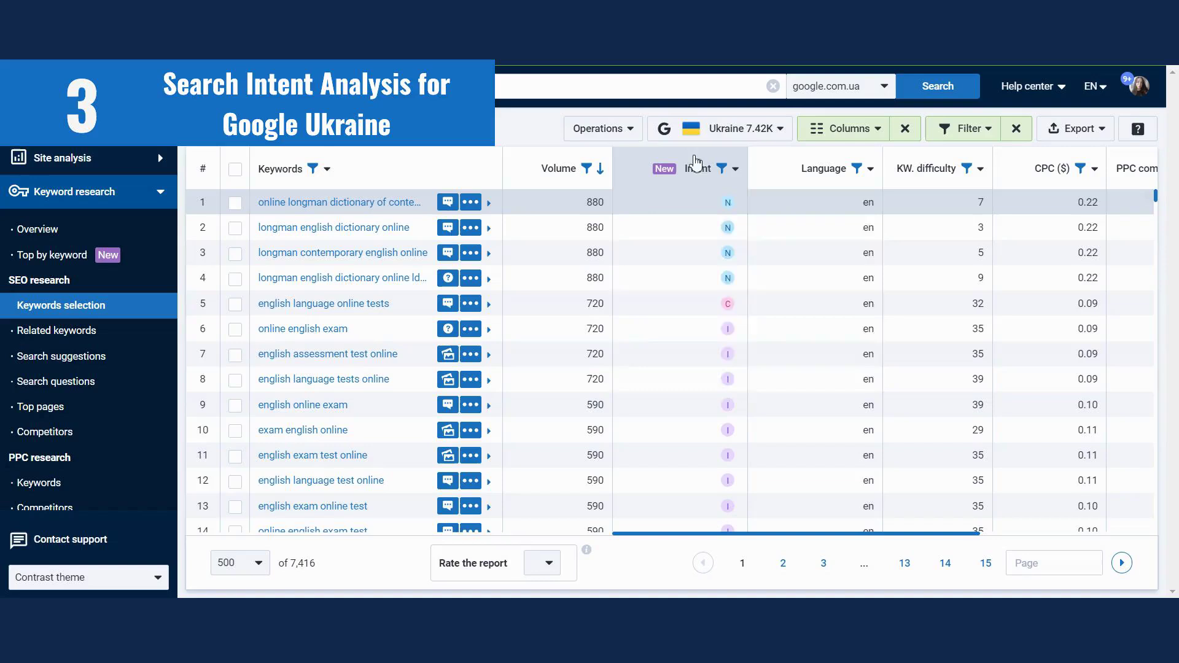
Step: Filter the keyword results' Intent column to Transactional only
{"action": "left_click", "coordinate": [723, 169]}
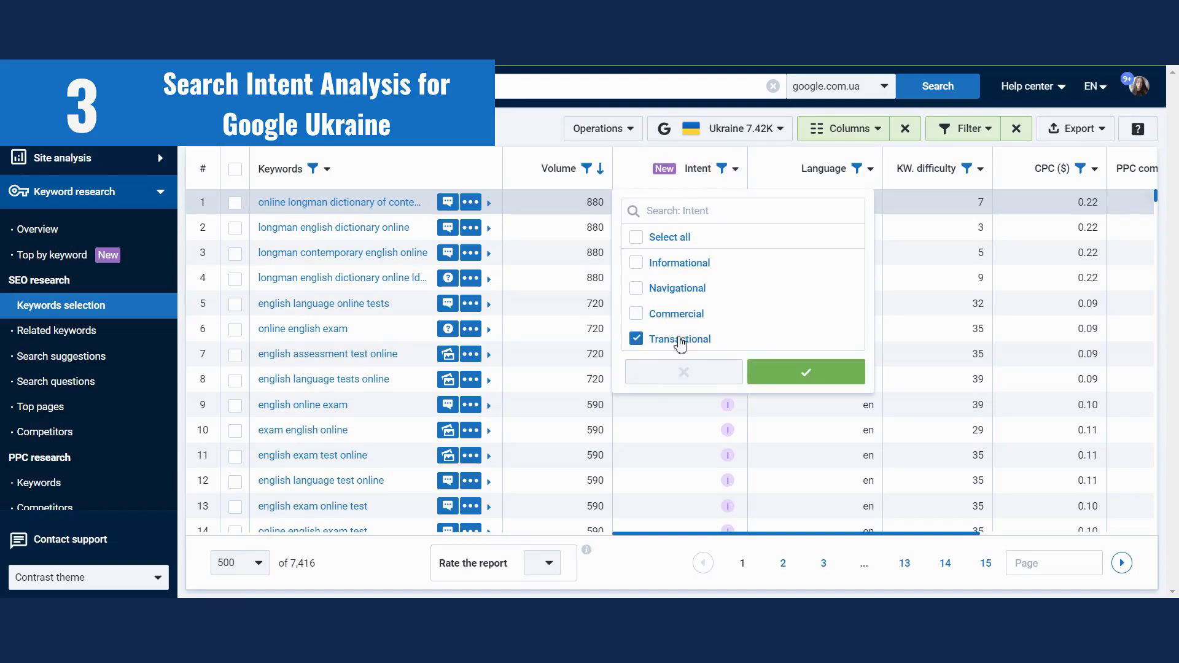
{"action": "left_click", "coordinate": [780, 375]}
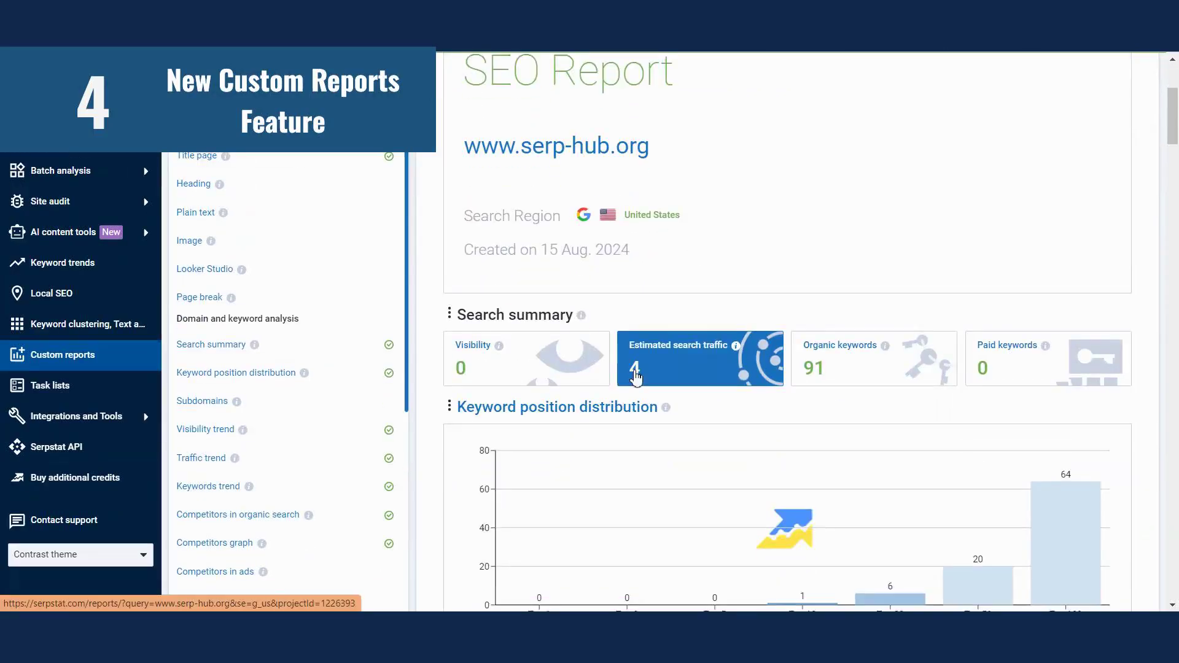
{"action": "scroll", "coordinate": [636, 388], "scroll_direction": "down", "scroll_amount": 3}
{"action": "scroll", "coordinate": [636, 388], "scroll_direction": "down", "scroll_amount": 3}
{"action": "scroll", "coordinate": [636, 387], "scroll_direction": "down", "scroll_amount": 3}
{"action": "scroll", "coordinate": [638, 388], "scroll_direction": "down", "scroll_amount": 3}
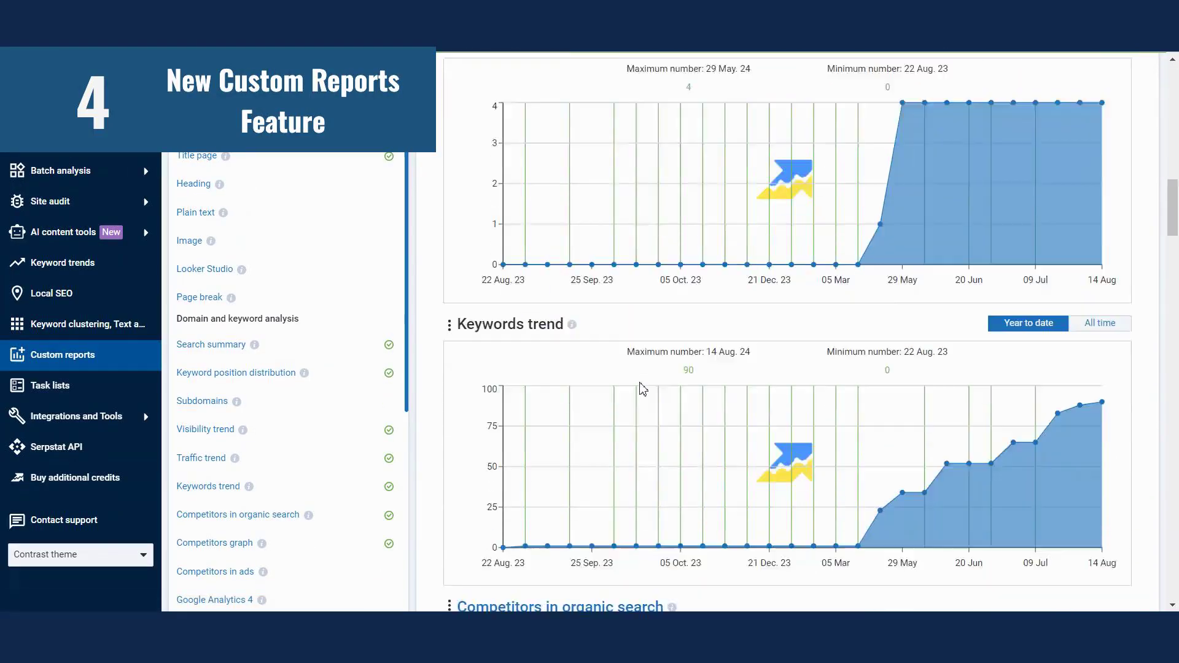
{"action": "scroll", "coordinate": [638, 388], "scroll_direction": "down", "scroll_amount": 3}
{"action": "scroll", "coordinate": [638, 388], "scroll_direction": "down", "scroll_amount": 3}
{"action": "scroll", "coordinate": [637, 388], "scroll_direction": "down", "scroll_amount": 3}
{"action": "scroll", "coordinate": [643, 388], "scroll_direction": "down", "scroll_amount": 3}
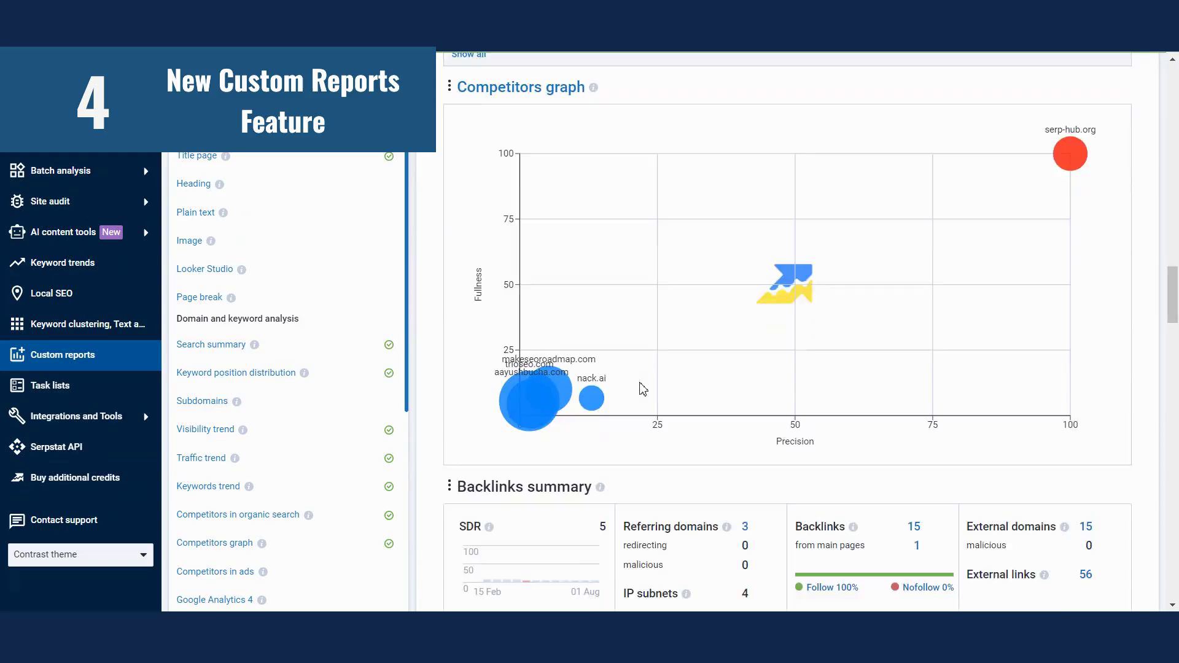
{"action": "scroll", "coordinate": [643, 388], "scroll_direction": "down", "scroll_amount": 3}
{"action": "scroll", "coordinate": [642, 388], "scroll_direction": "down", "scroll_amount": 3}
{"action": "scroll", "coordinate": [642, 389], "scroll_direction": "down", "scroll_amount": 3}
{"action": "scroll", "coordinate": [643, 392], "scroll_direction": "down", "scroll_amount": 3}
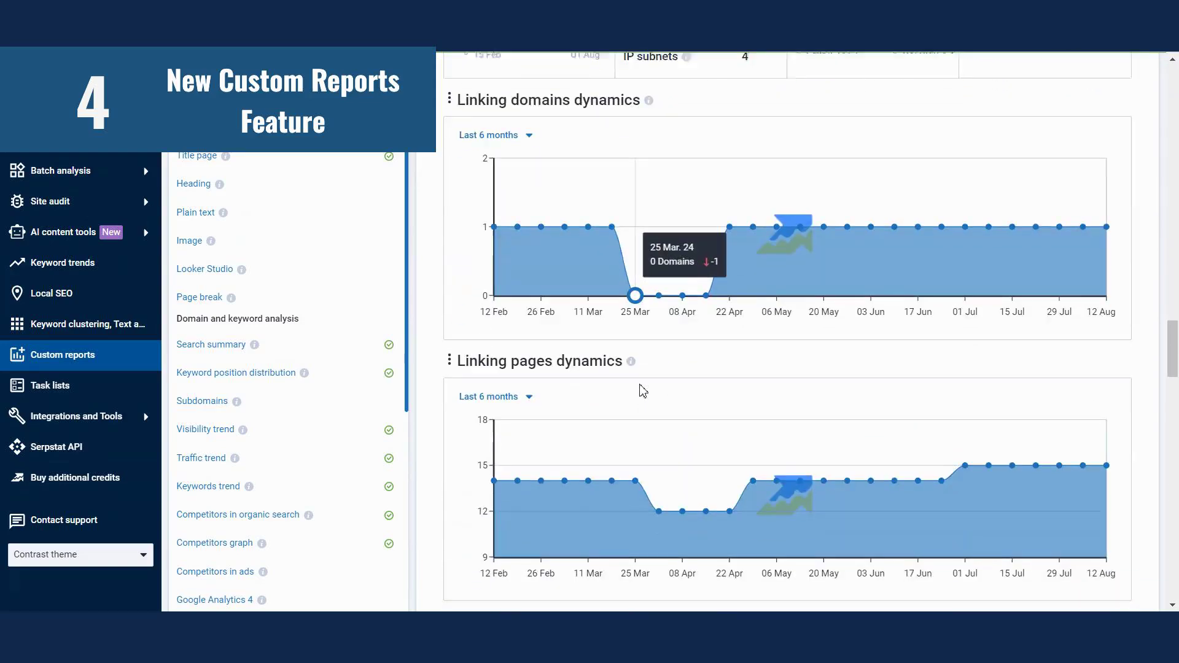
{"action": "scroll", "coordinate": [643, 392], "scroll_direction": "down", "scroll_amount": 3}
{"action": "scroll", "coordinate": [642, 392], "scroll_direction": "down", "scroll_amount": 3}
{"action": "scroll", "coordinate": [642, 392], "scroll_direction": "down", "scroll_amount": 2}
{"action": "scroll", "coordinate": [642, 392], "scroll_direction": "down", "scroll_amount": 3}
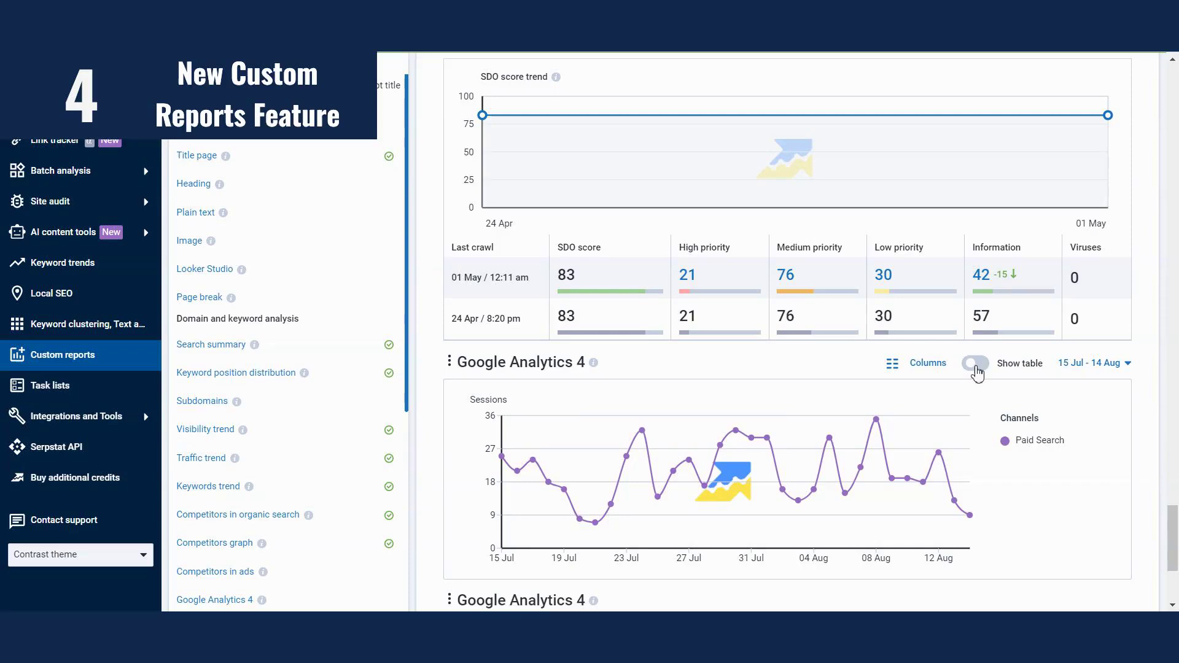
{"action": "scroll", "coordinate": [742, 425], "scroll_direction": "down", "scroll_amount": 1}
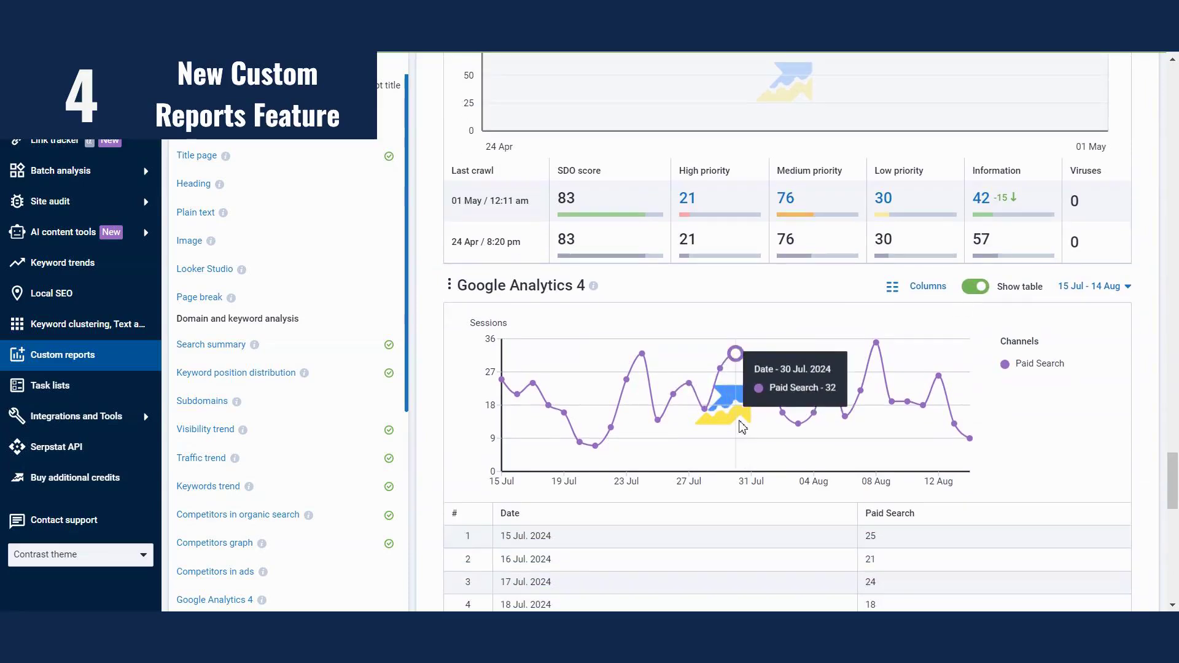
Step: Open the '15 Jul - 14 Aug' date range calendar on the GA4 sessions widget
{"action": "left_click", "coordinate": [928, 290]}
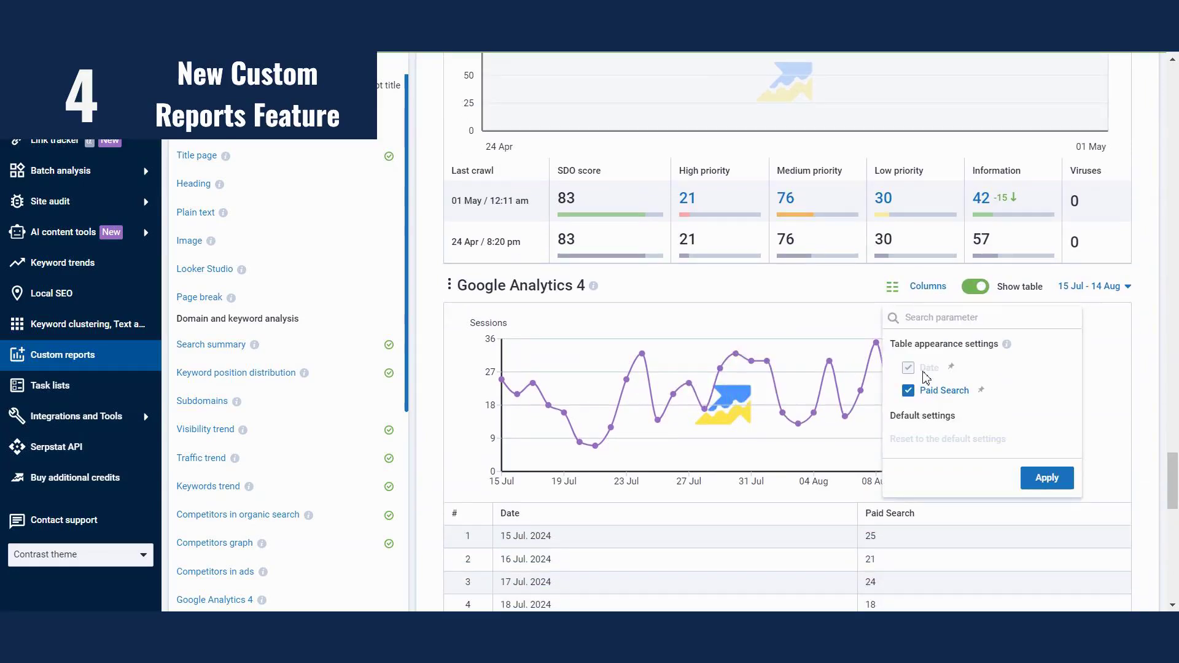
{"action": "left_click", "coordinate": [899, 294]}
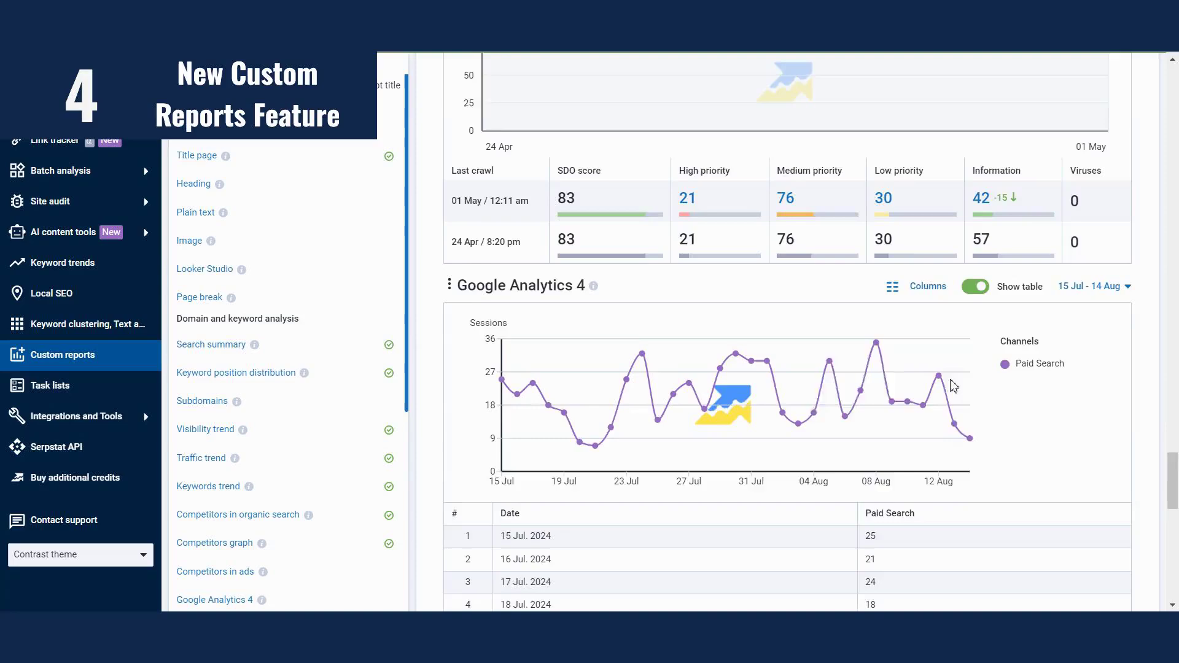
{"action": "scroll", "coordinate": [952, 385], "scroll_direction": "down", "scroll_amount": 2}
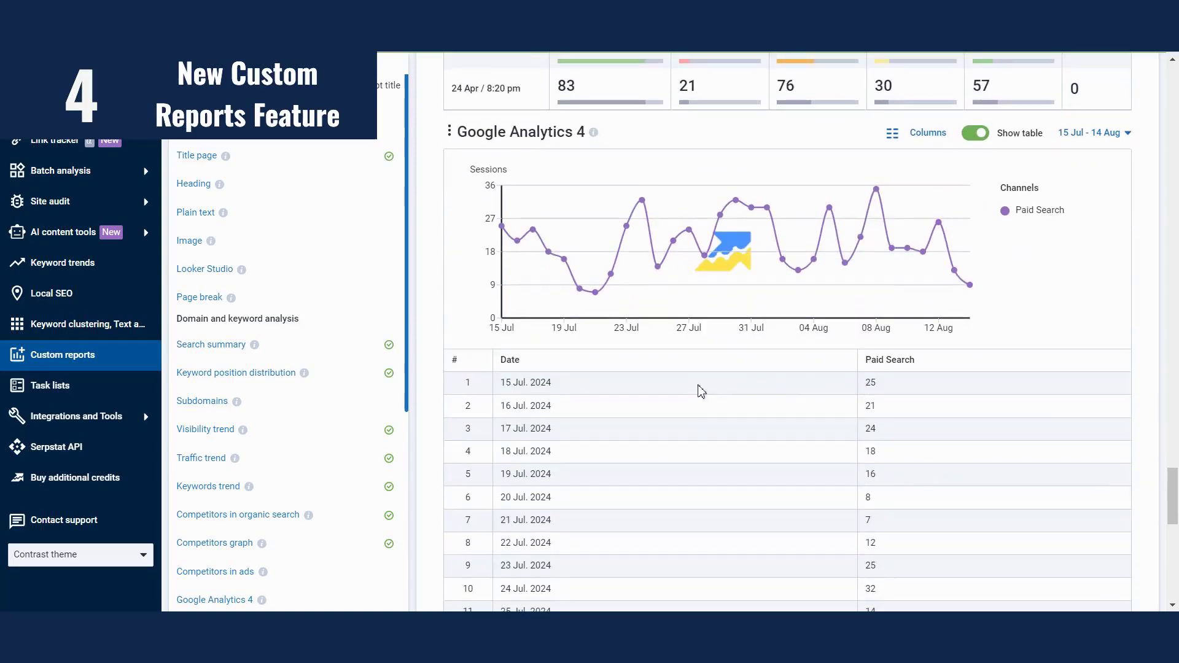
{"action": "scroll", "coordinate": [699, 391], "scroll_direction": "down", "scroll_amount": 5}
{"action": "scroll", "coordinate": [698, 406], "scroll_direction": "down", "scroll_amount": 5}
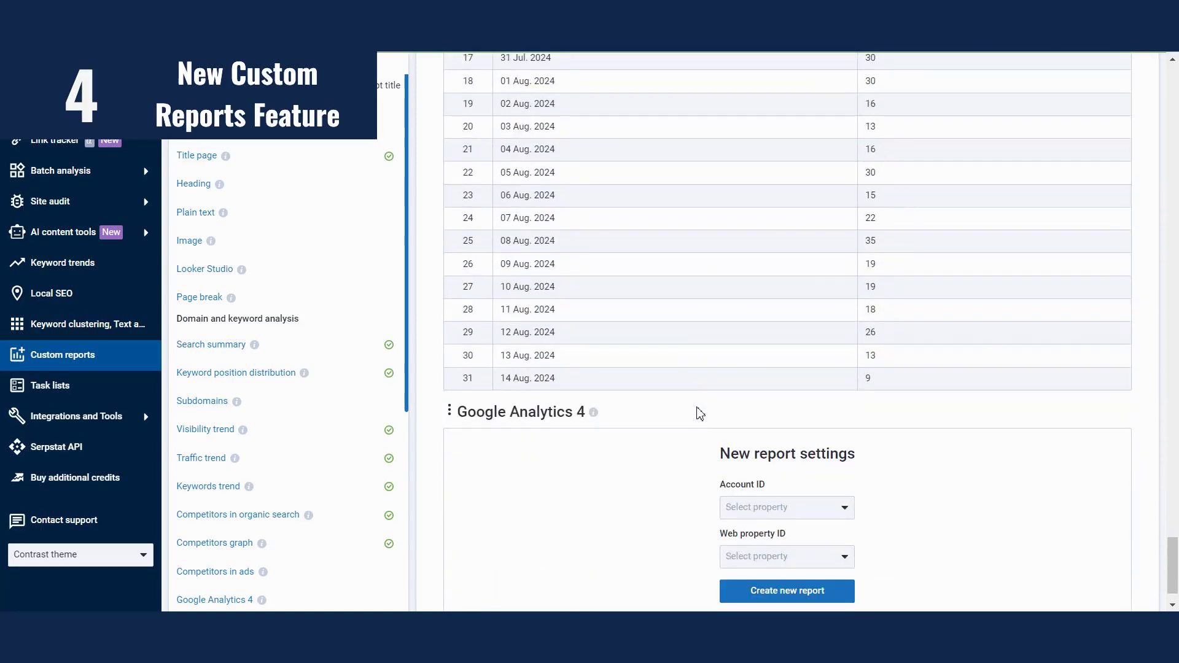
{"action": "scroll", "coordinate": [699, 414], "scroll_direction": "down", "scroll_amount": 5}
{"action": "scroll", "coordinate": [700, 405], "scroll_direction": "down", "scroll_amount": 5}
{"action": "scroll", "coordinate": [1049, 312], "scroll_direction": "up", "scroll_amount": 3}
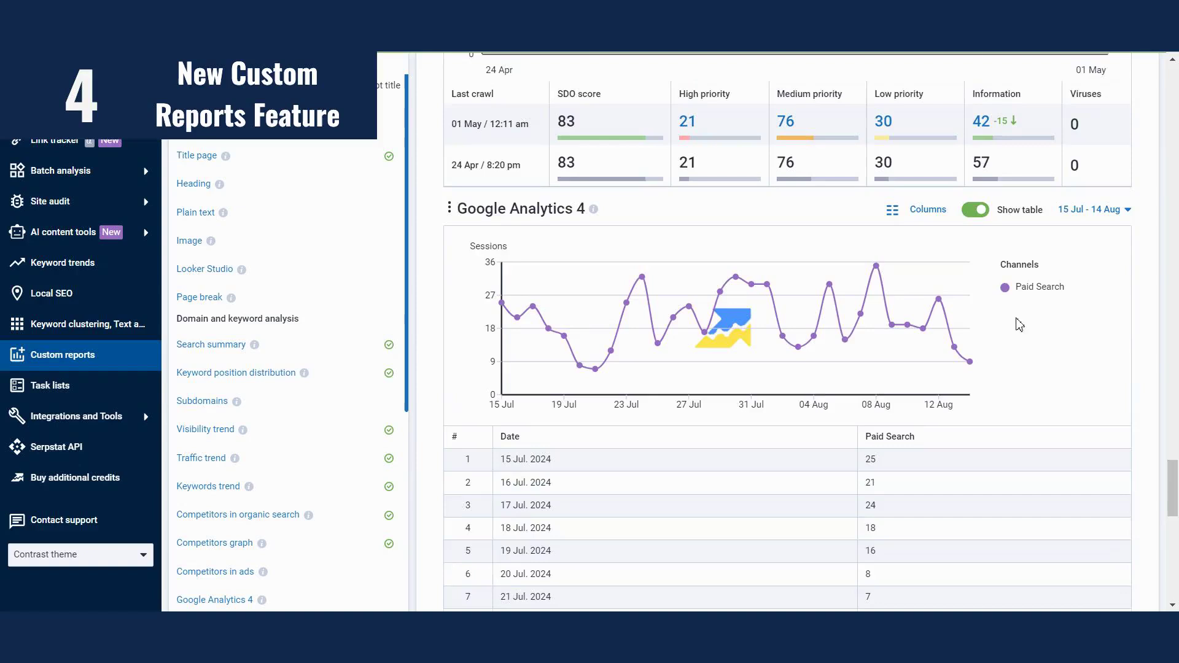
{"action": "scroll", "coordinate": [1008, 325], "scroll_direction": "up", "scroll_amount": 3}
{"action": "scroll", "coordinate": [1009, 348], "scroll_direction": "up", "scroll_amount": 2}
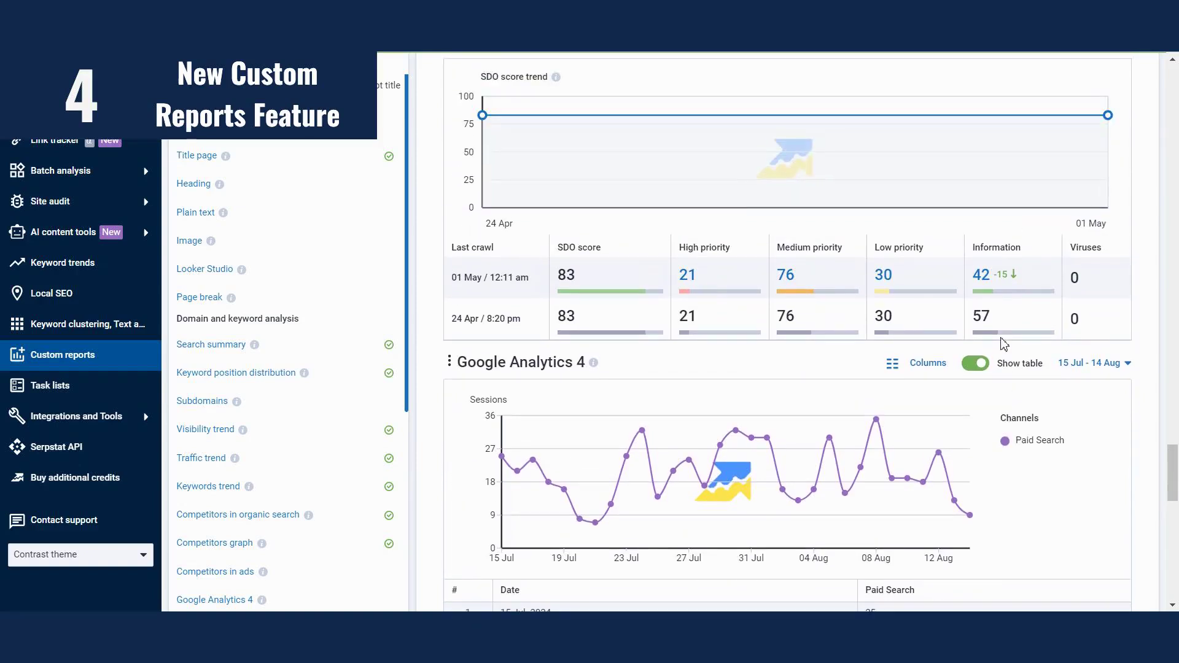
{"action": "left_click", "coordinate": [1118, 368]}
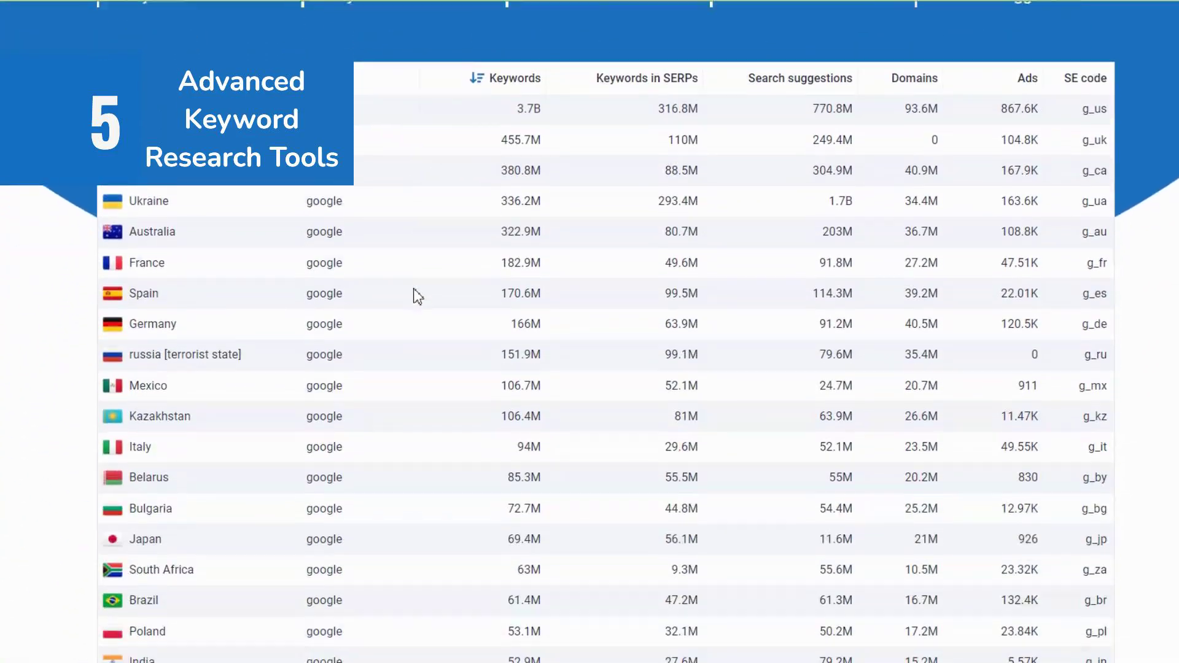
{"action": "scroll", "coordinate": [412, 295], "scroll_direction": "down", "scroll_amount": 3}
{"action": "scroll", "coordinate": [410, 304], "scroll_direction": "down", "scroll_amount": 3}
{"action": "scroll", "coordinate": [410, 314], "scroll_direction": "down", "scroll_amount": 3}
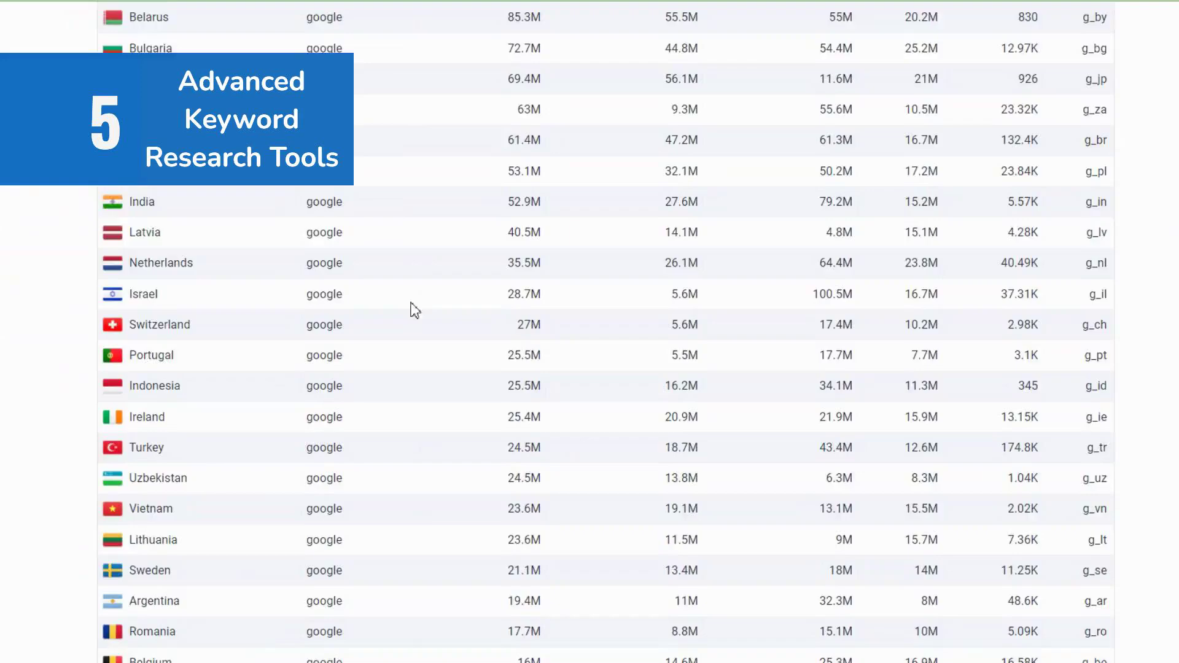
{"action": "scroll", "coordinate": [408, 328], "scroll_direction": "down", "scroll_amount": 3}
{"action": "scroll", "coordinate": [408, 327], "scroll_direction": "down", "scroll_amount": 5}
{"action": "scroll", "coordinate": [406, 332], "scroll_direction": "down", "scroll_amount": 5}
{"action": "scroll", "coordinate": [405, 337], "scroll_direction": "down", "scroll_amount": 5}
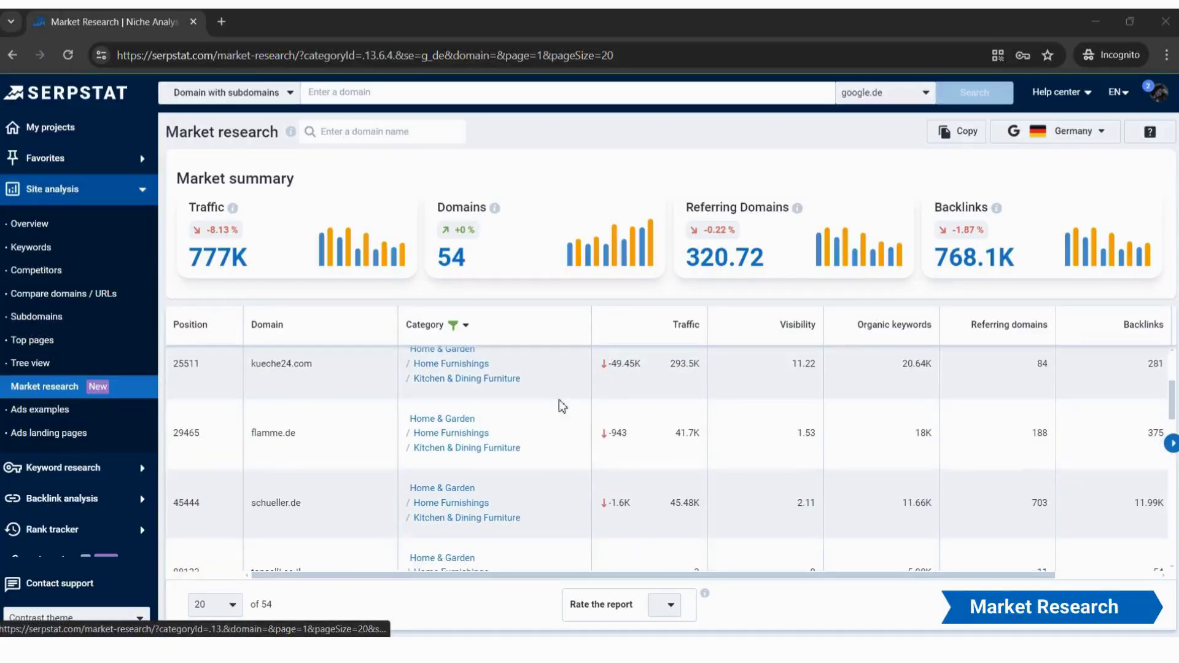
{"action": "scroll", "coordinate": [671, 385], "scroll_direction": "down", "scroll_amount": 1}
{"action": "scroll", "coordinate": [672, 386], "scroll_direction": "up", "scroll_amount": 1}
Step: Change the market research country from Germany to United Kingdom
{"action": "left_click", "coordinate": [1105, 132]}
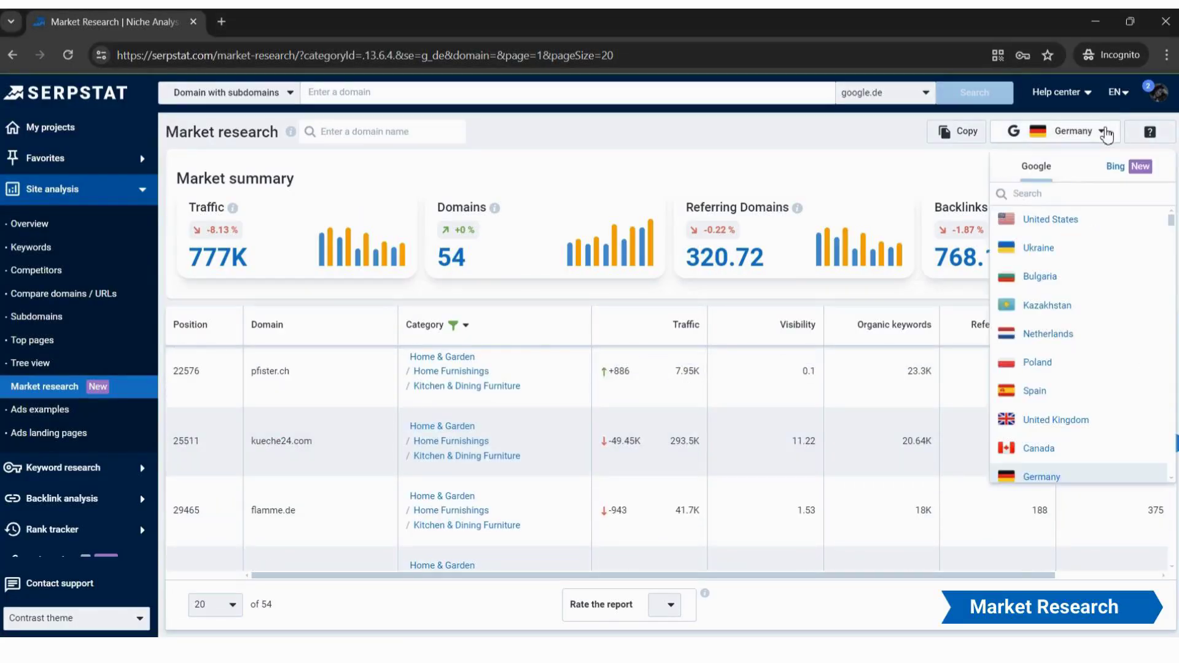
{"action": "scroll", "coordinate": [1139, 380], "scroll_direction": "down", "scroll_amount": 1}
{"action": "scroll", "coordinate": [1127, 372], "scroll_direction": "down", "scroll_amount": 1}
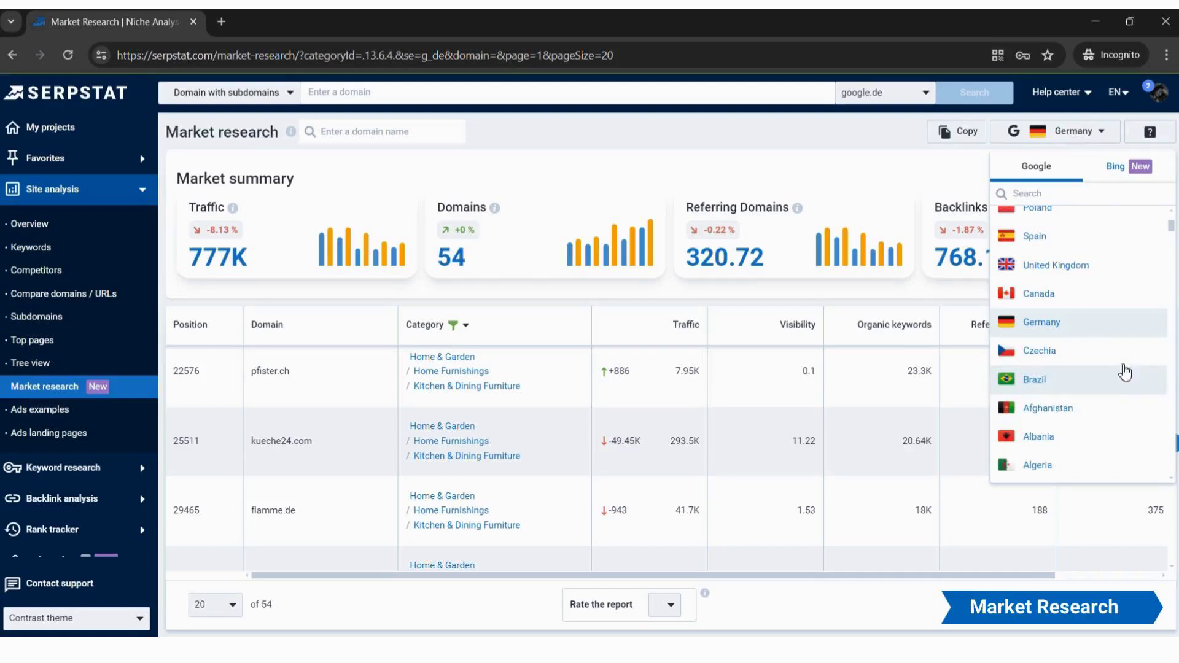
{"action": "left_click", "coordinate": [1076, 270]}
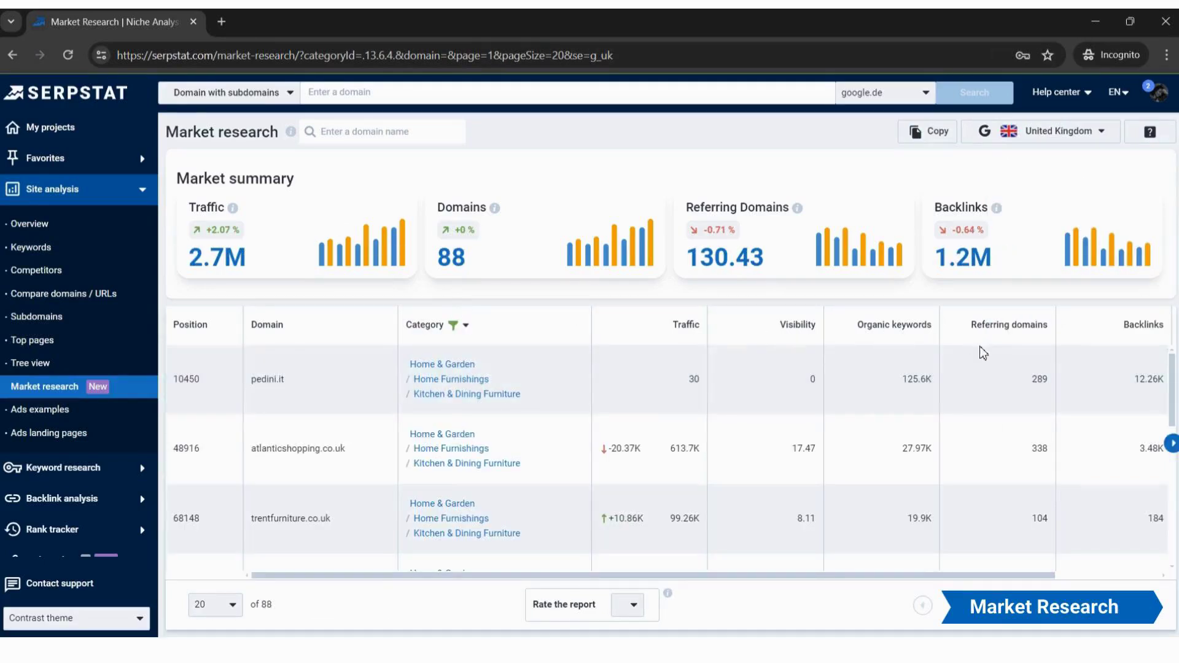
{"action": "scroll", "coordinate": [876, 396], "scroll_direction": "down", "scroll_amount": 1}
{"action": "scroll", "coordinate": [866, 405], "scroll_direction": "down", "scroll_amount": 1}
{"action": "scroll", "coordinate": [829, 419], "scroll_direction": "down", "scroll_amount": 1}
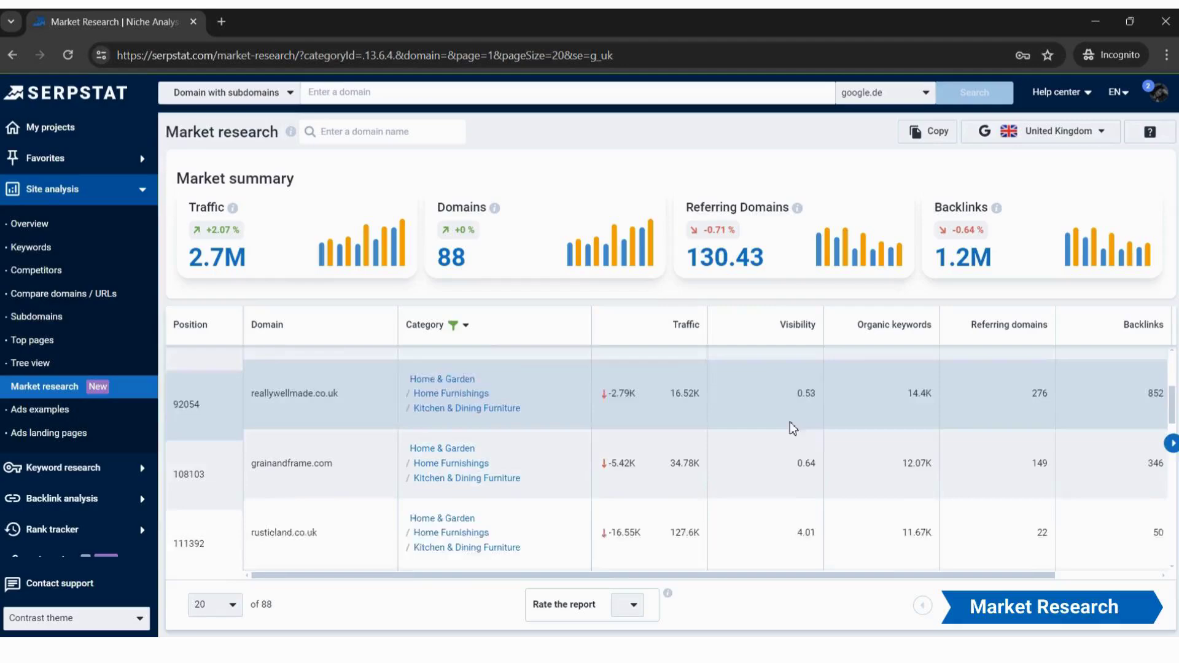
{"action": "scroll", "coordinate": [790, 428], "scroll_direction": "down", "scroll_amount": 1}
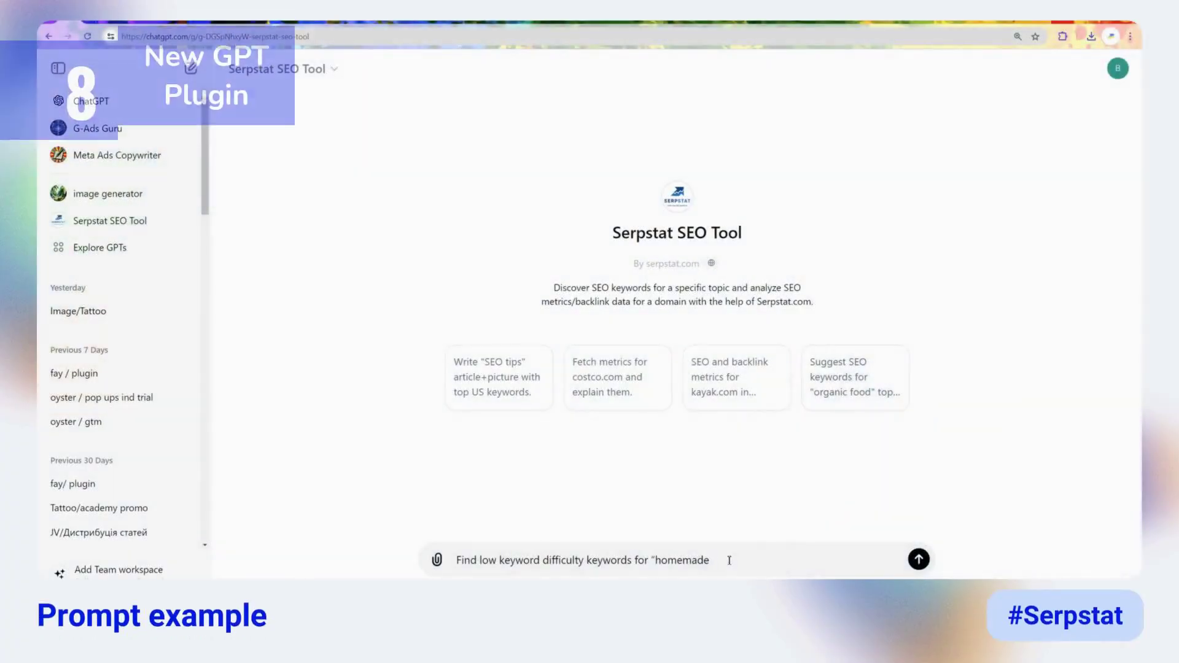
{"action": "type", "text": "cookies\""}
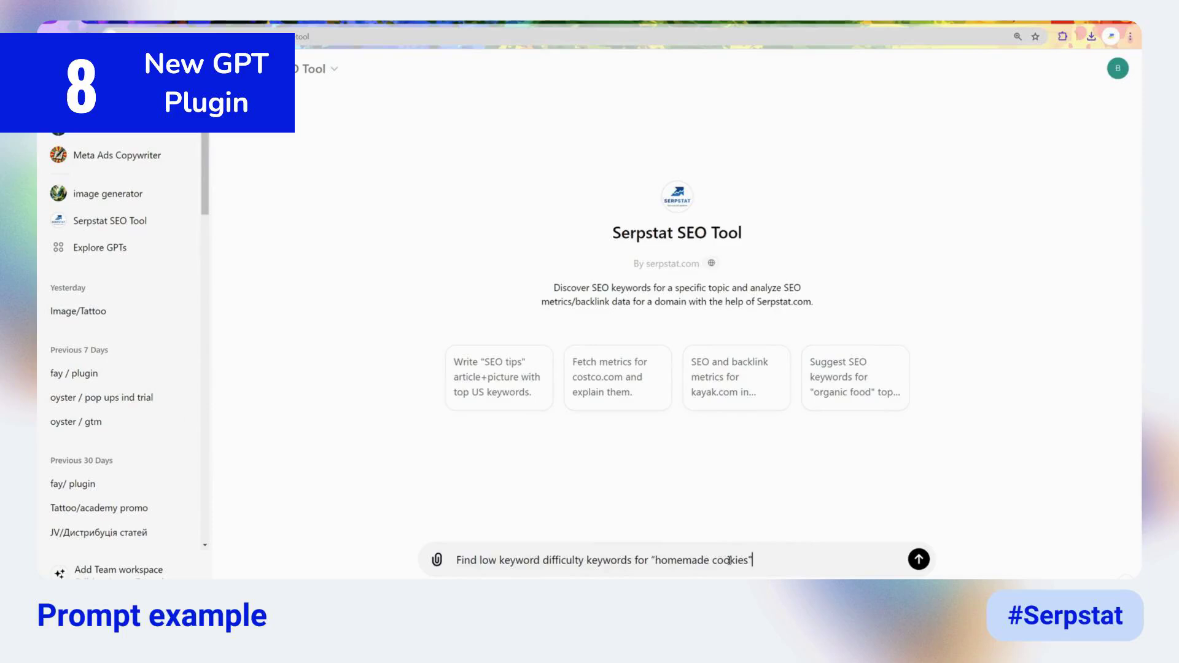
Step: Send the homemade cookies low-difficulty keyword request to the Serpstat SEO Tool GPT
{"action": "key", "text": "Return"}
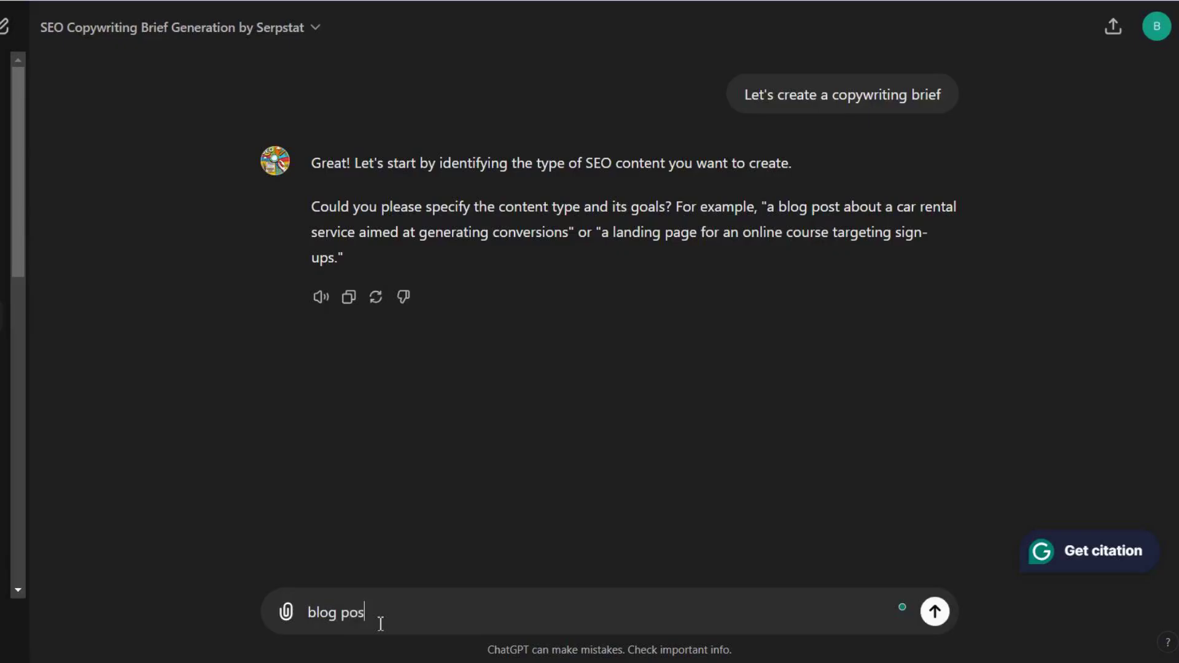
{"action": "type", "text": "t on"}
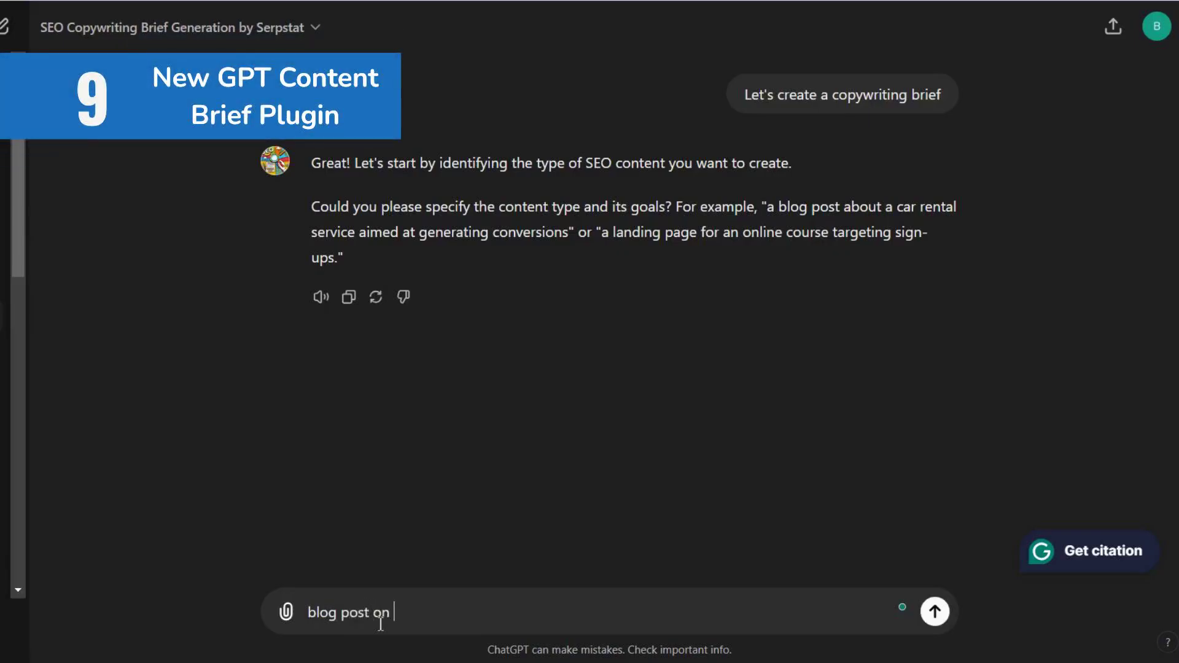